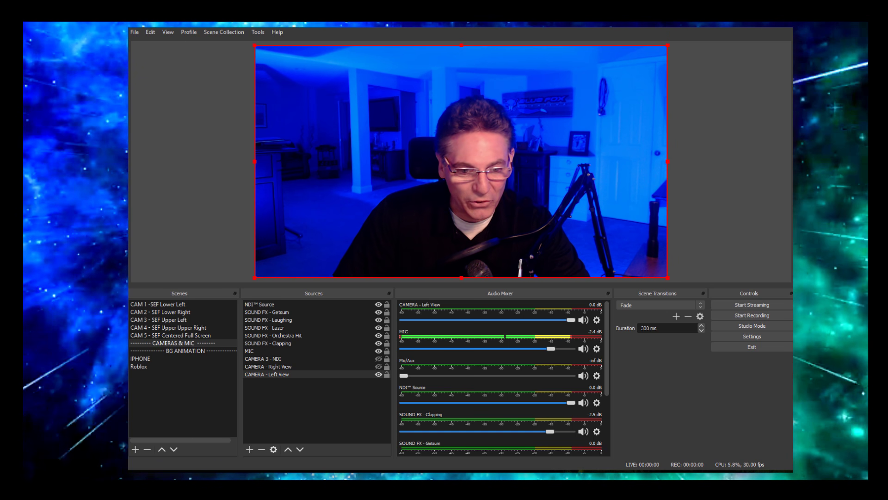
Step: Back in Chrome, run the Google search for 'ndi plugin'
key(alt+Tab)
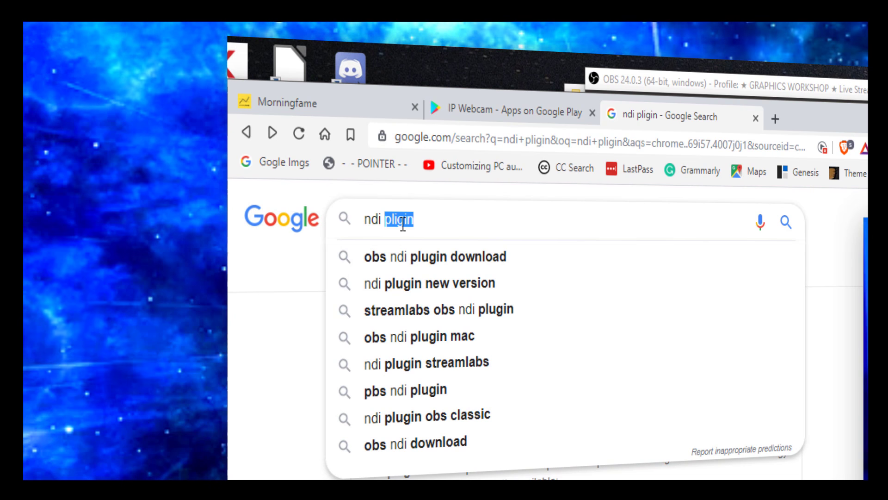
text(plu)
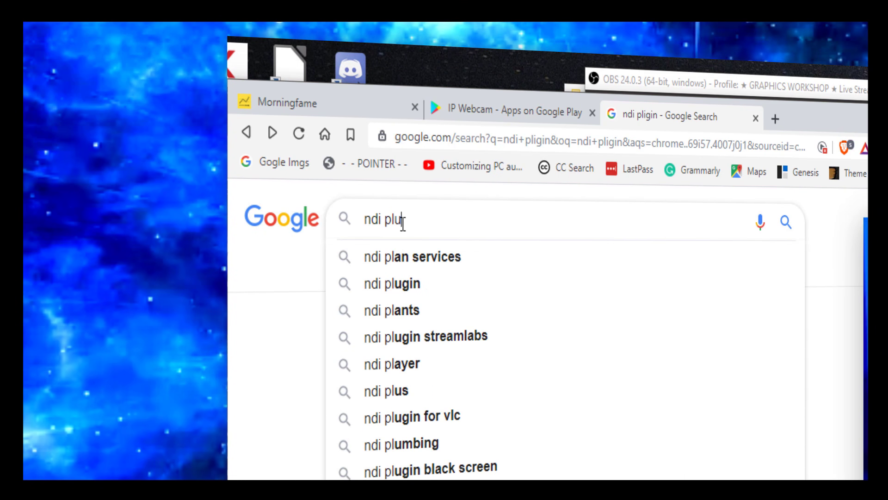
text(g)
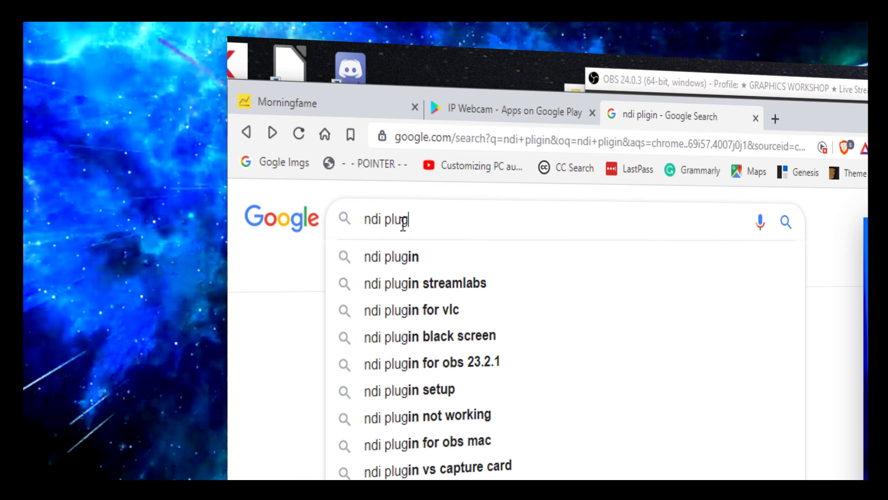
text(in)
key(Return)
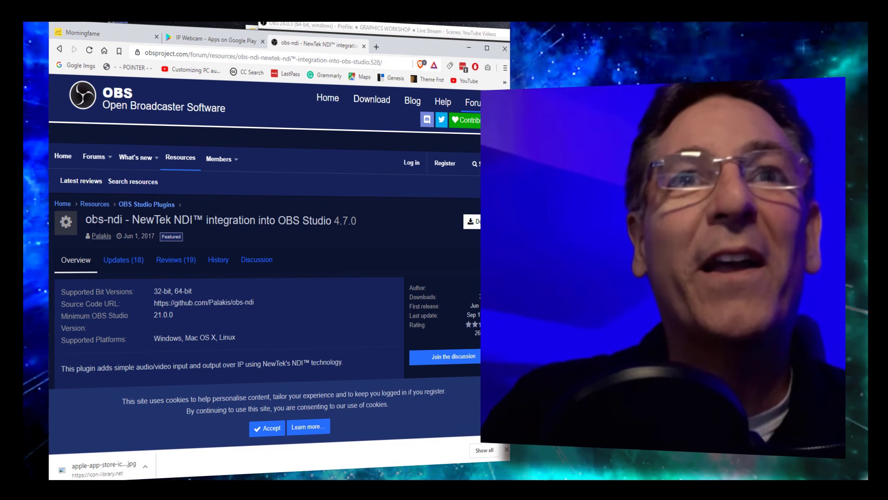
Step: Go to the obs-ndi 4.7.0 GitHub release from the forum's Download button and scroll to its Assets
click(479, 226)
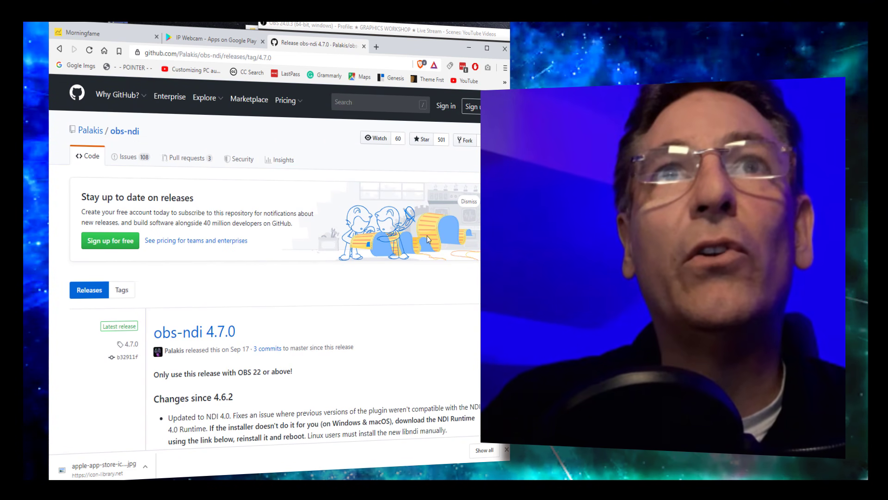
scroll(399, 230, down, 12)
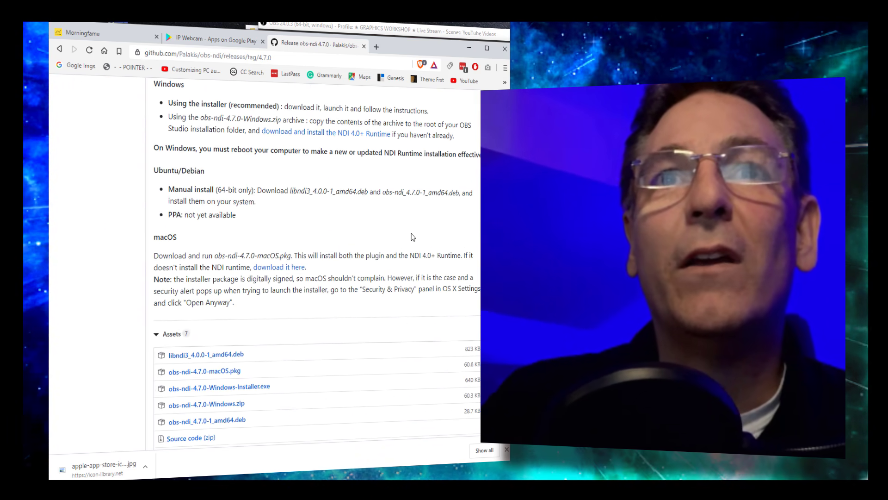
scroll(413, 237, down, 1)
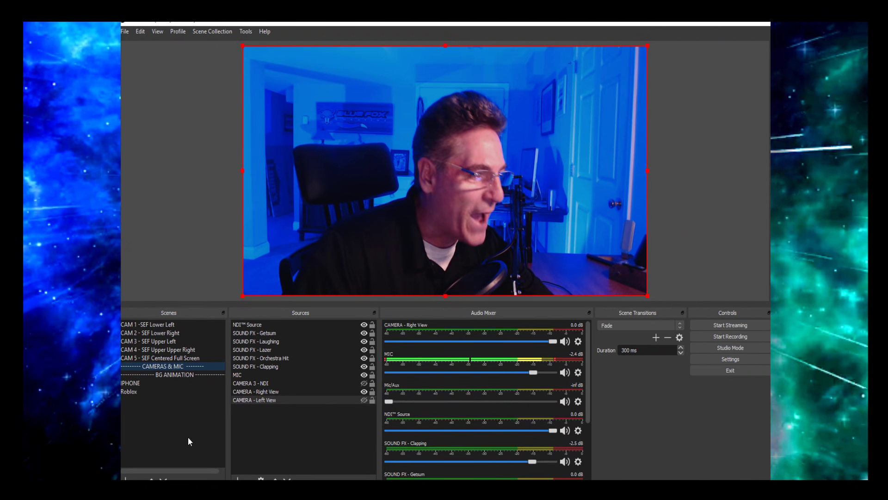
Step: Select the IPHONE scene and add an NDI™ Source to its Sources list
click(139, 382)
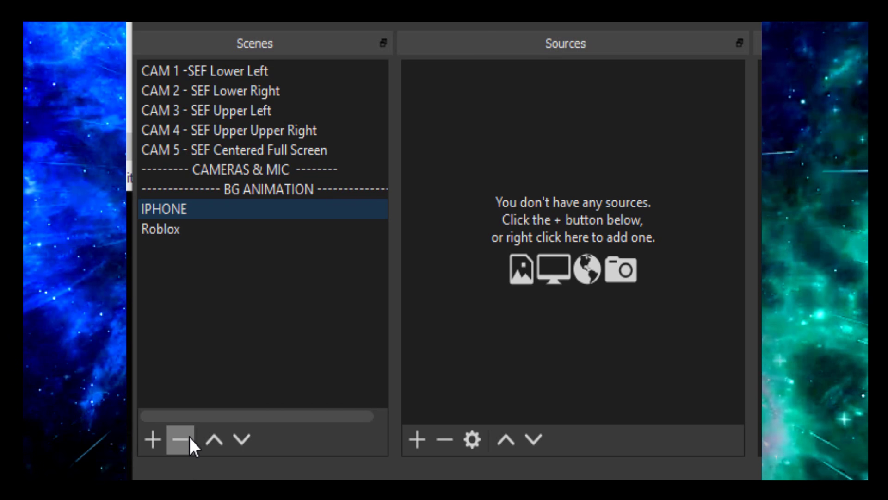
click(418, 439)
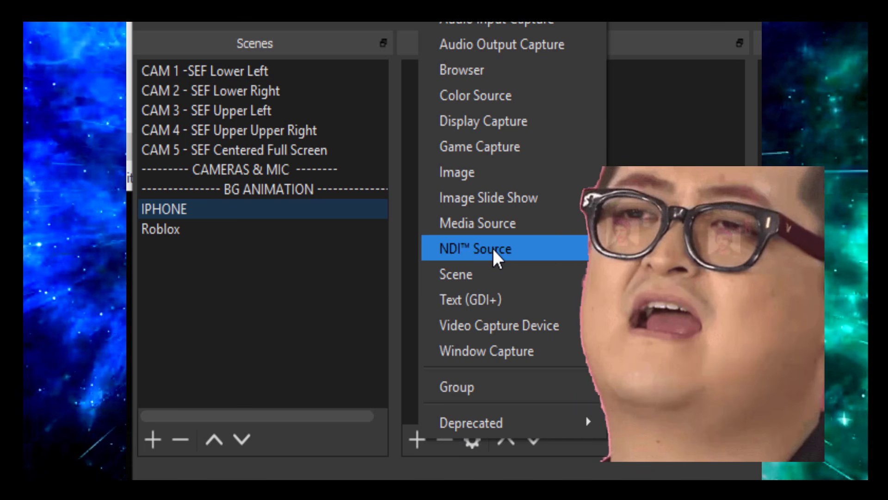
click(493, 246)
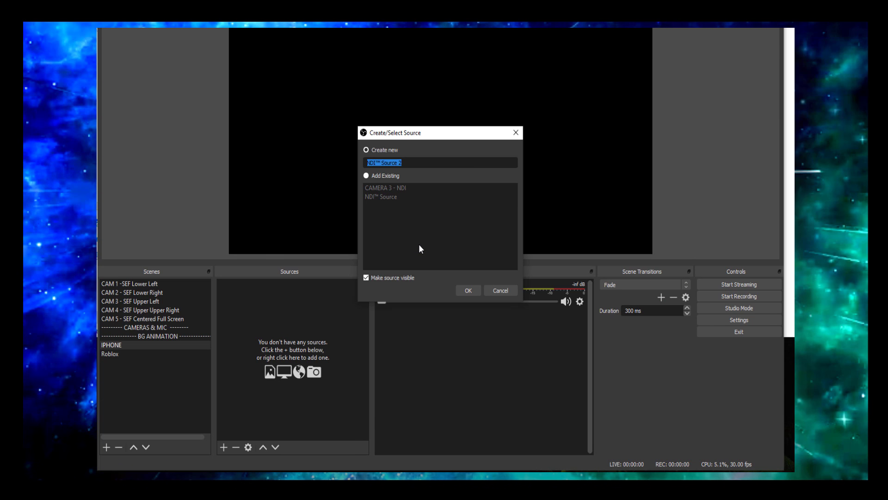
Step: Create NDI Source 2 with the iPhone's NDICam sender and stretch it to fill the canvas
click(465, 292)
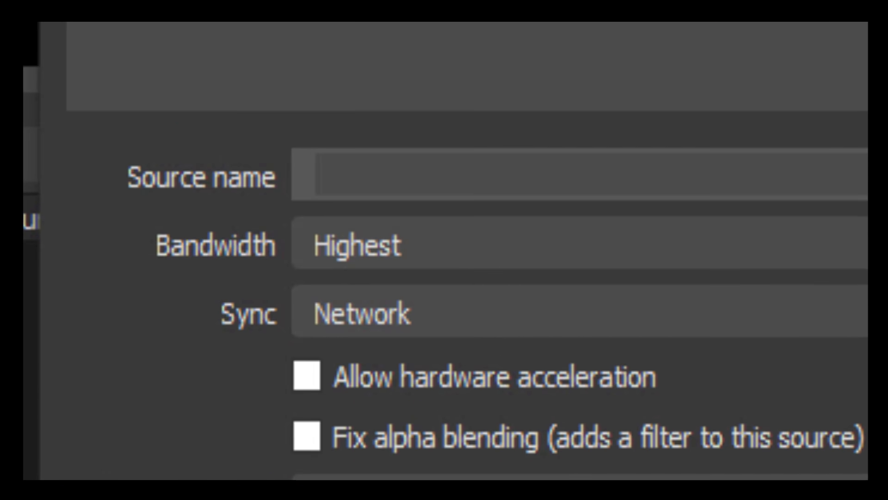
click(618, 275)
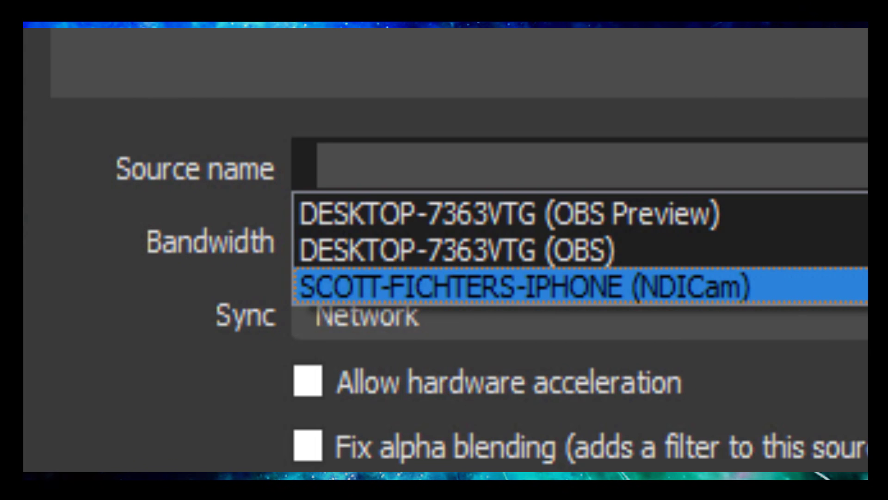
key(Return)
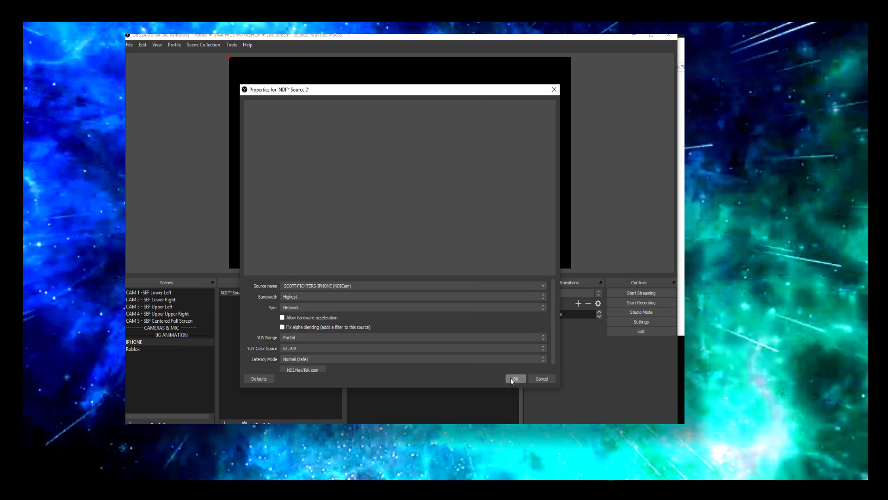
click(512, 379)
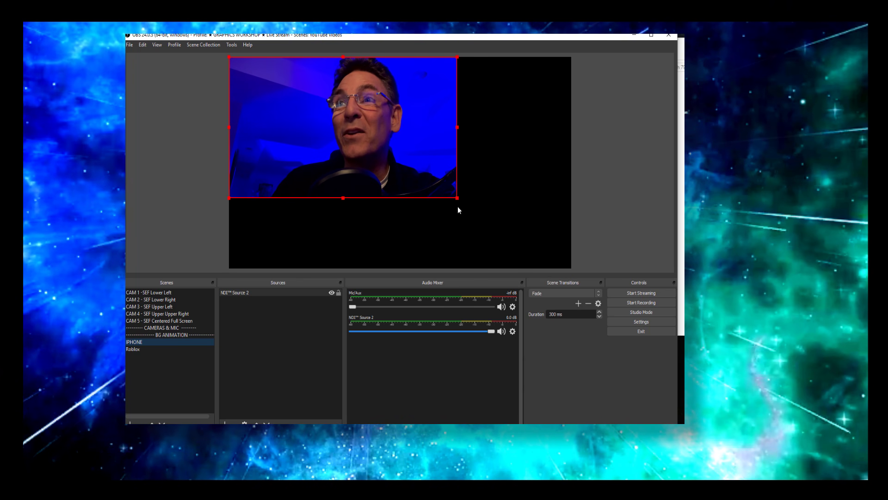
drag(458, 198, 552, 266)
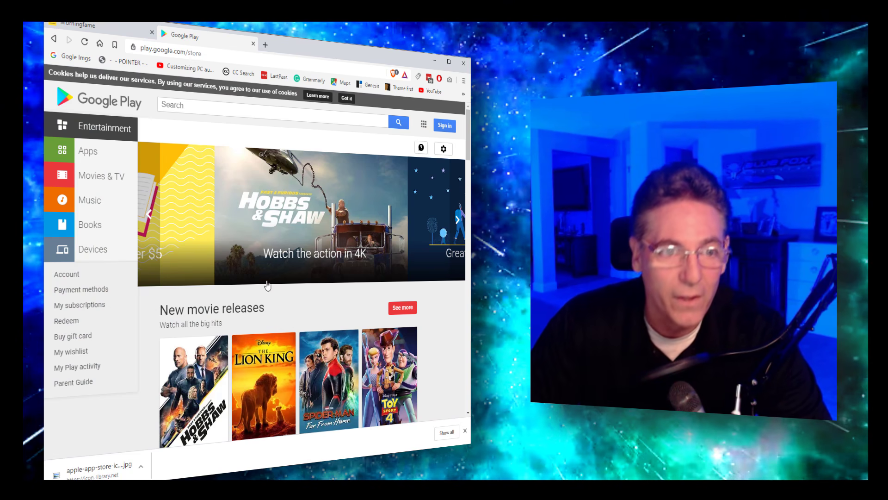
Step: Search the Play store and bring up the NewTek NDI app's page
click(184, 107)
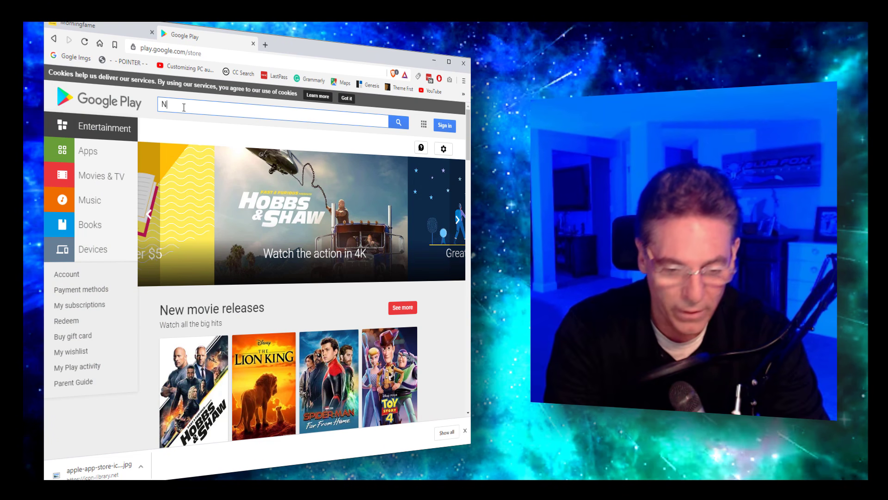
text(N)
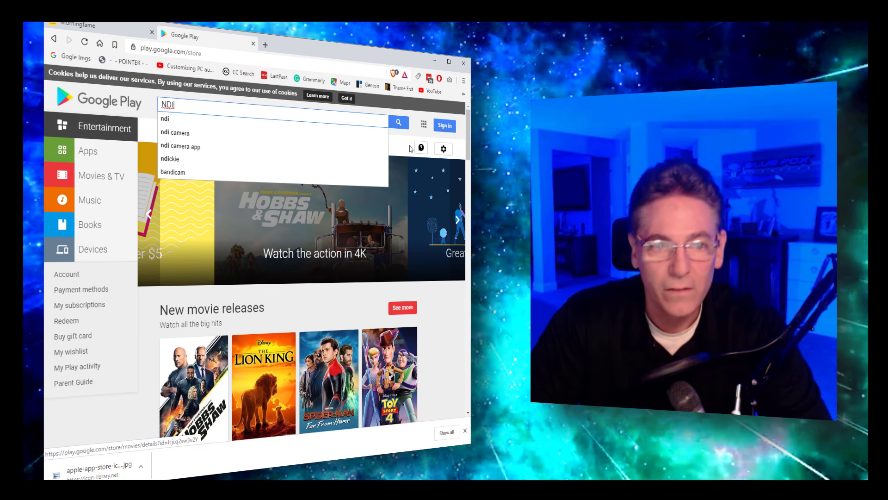
click(395, 128)
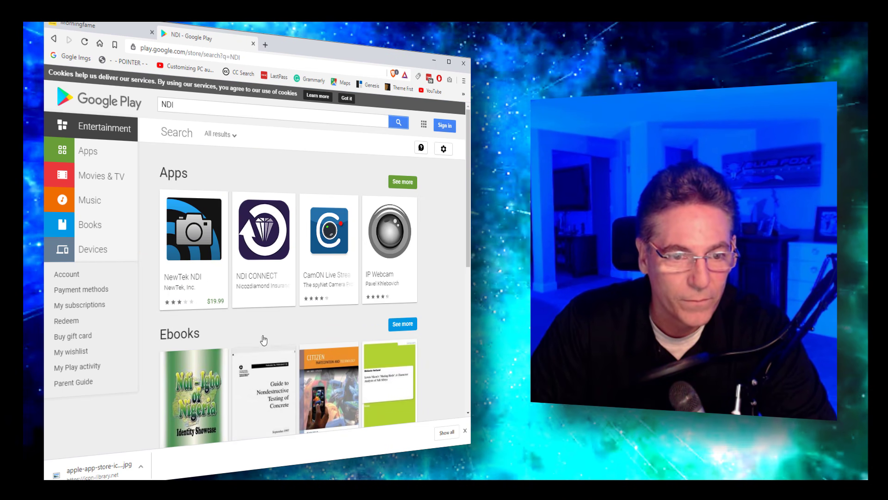
click(201, 247)
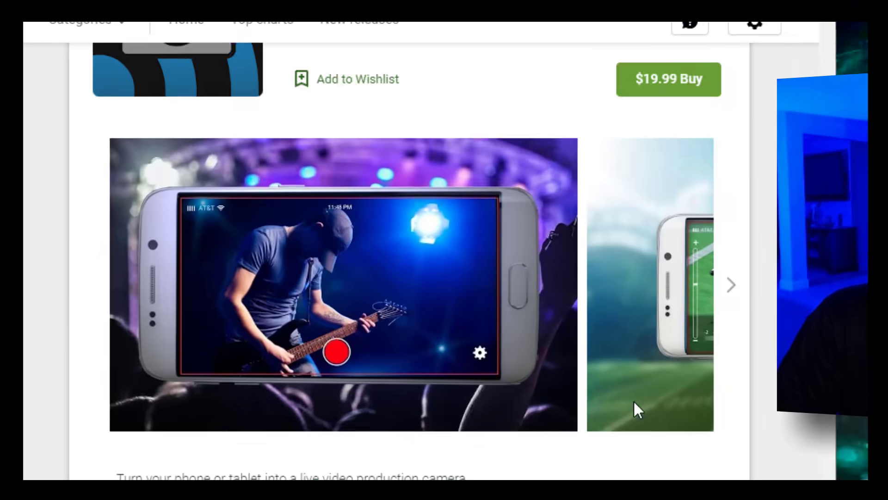
Step: Scroll through the NewTek NDI listing, then search the store for 'NDI'
scroll(424, 317, down, 12)
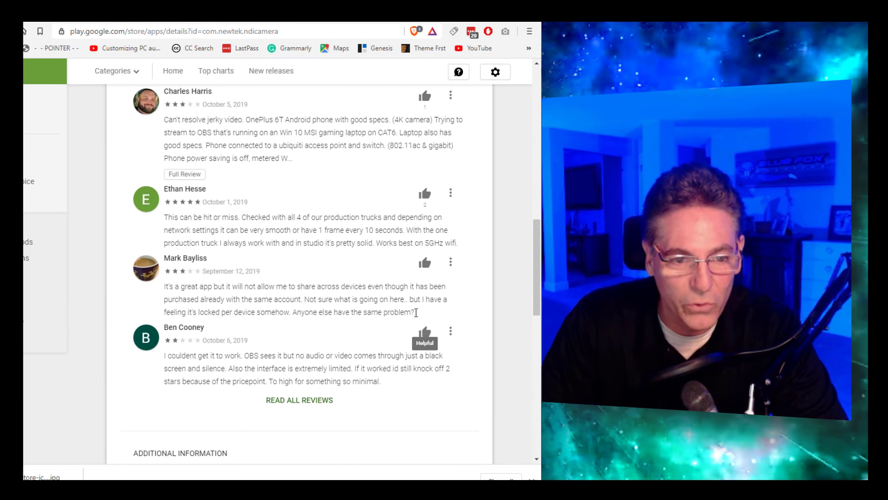
scroll(416, 312, up, 1)
scroll(317, 401, up, 1)
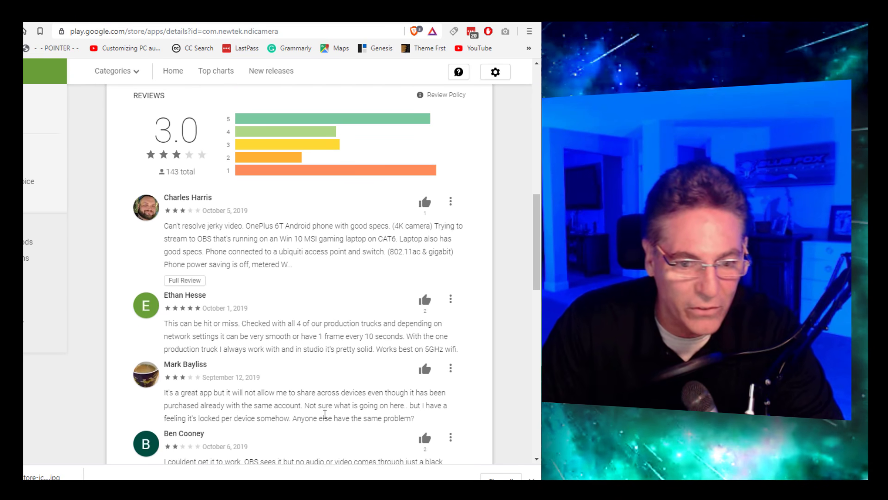
scroll(323, 407, down, 2)
scroll(327, 354, up, 1)
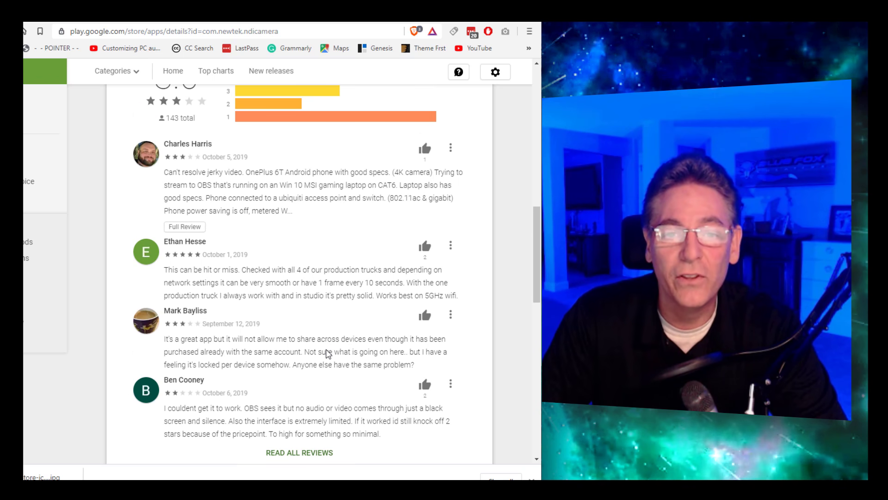
scroll(318, 349, up, 10)
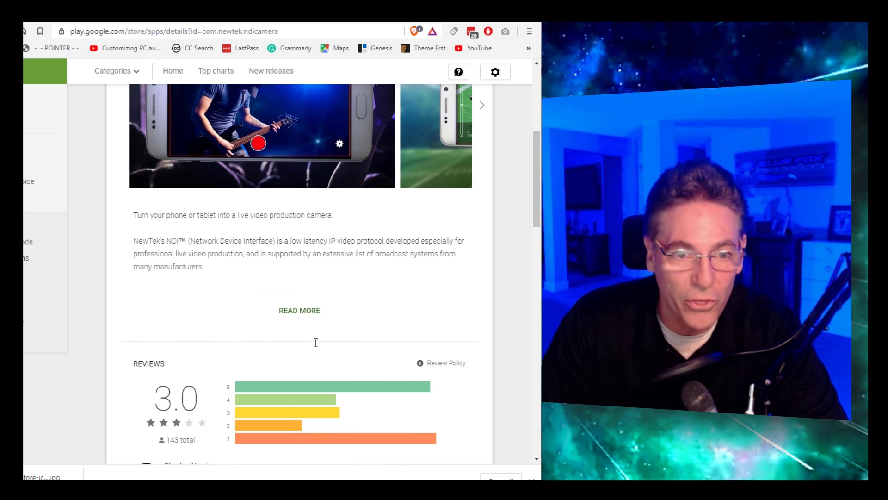
scroll(330, 369, up, 1)
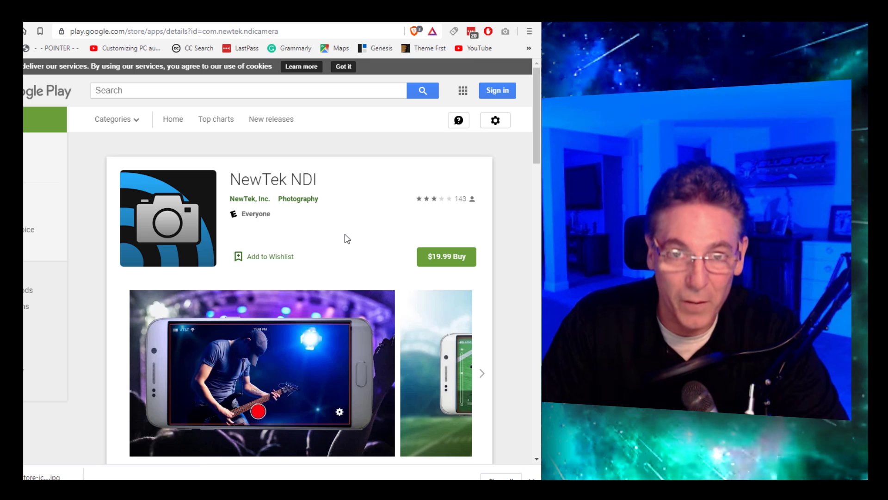
scroll(345, 239, down, 2)
scroll(340, 274, up, 2)
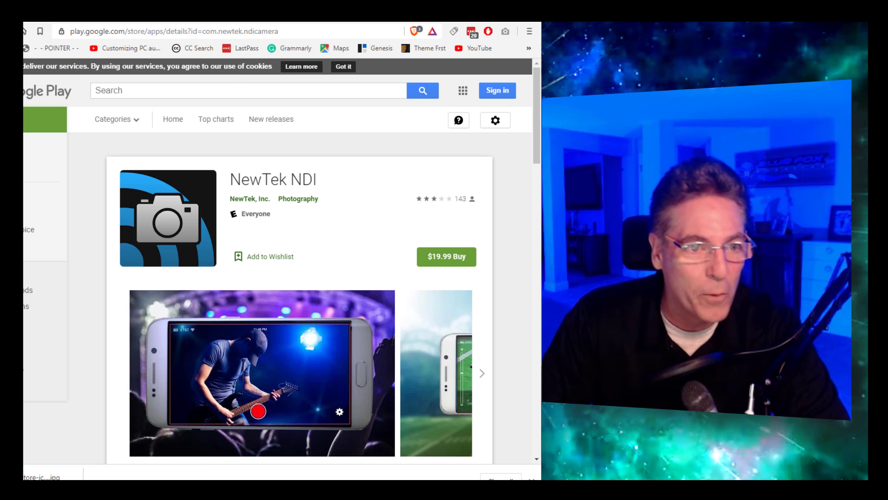
text(NDI)
key(Return)
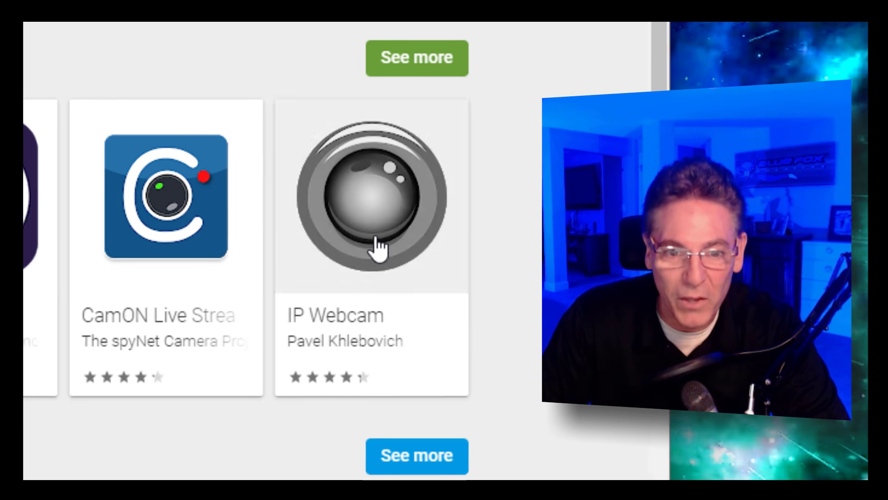
Step: View the IP Webcam page down through its reviews, then restore the browser window
click(359, 245)
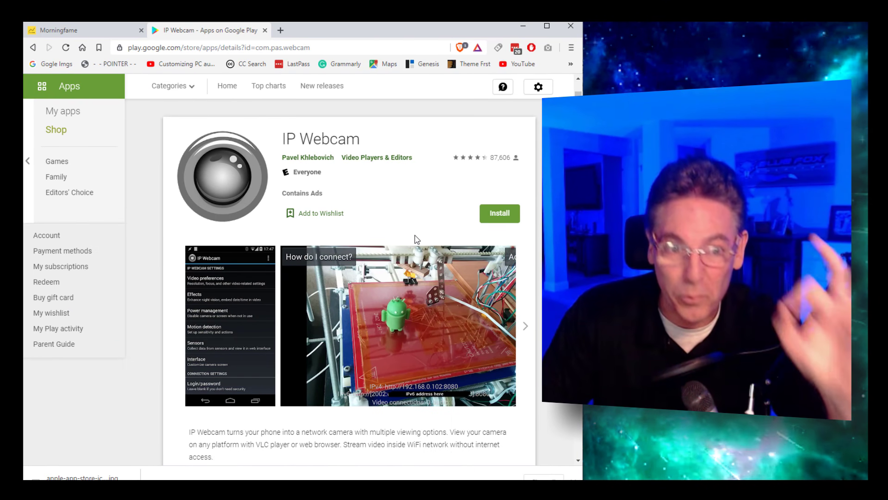
scroll(417, 240, down, 8)
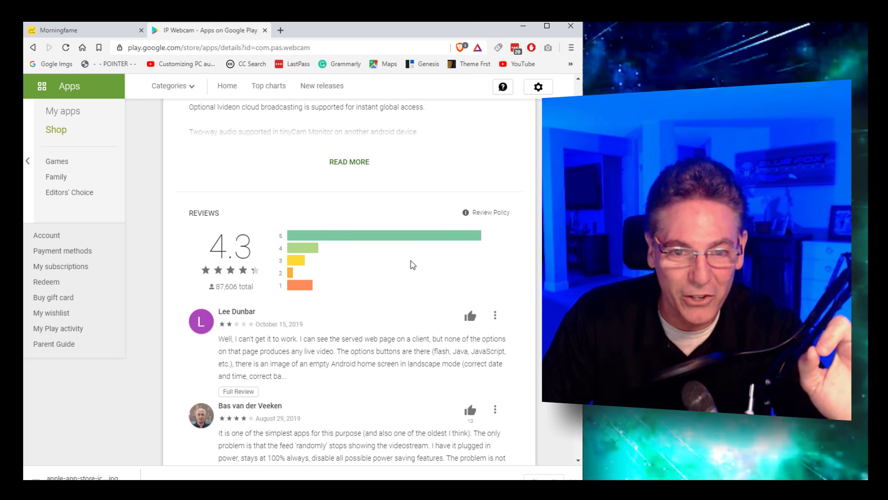
scroll(414, 292, down, 2)
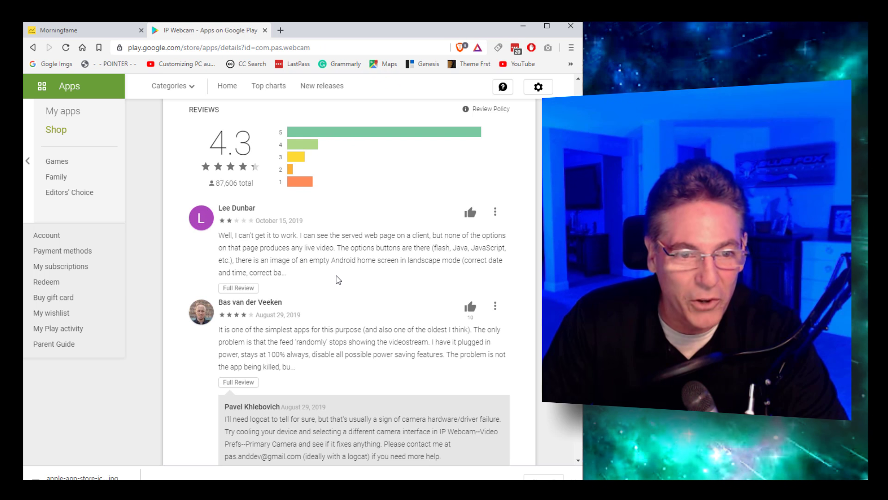
scroll(301, 305, down, 3)
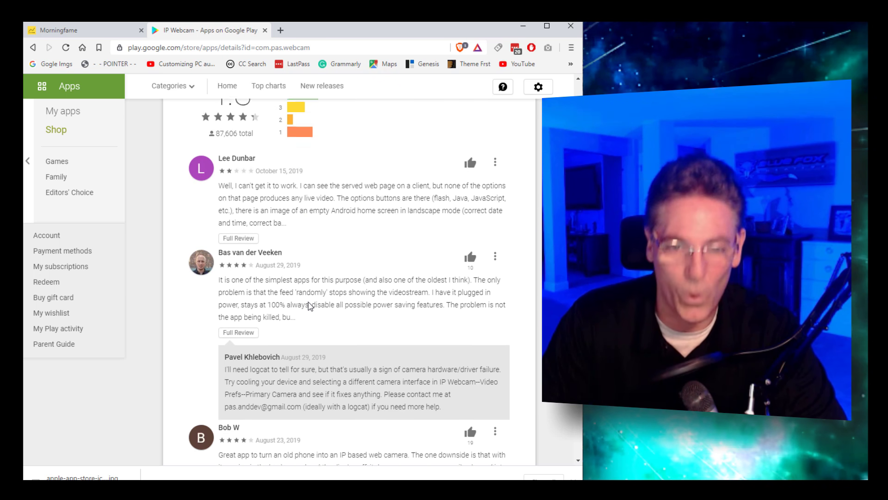
scroll(311, 301, down, 3)
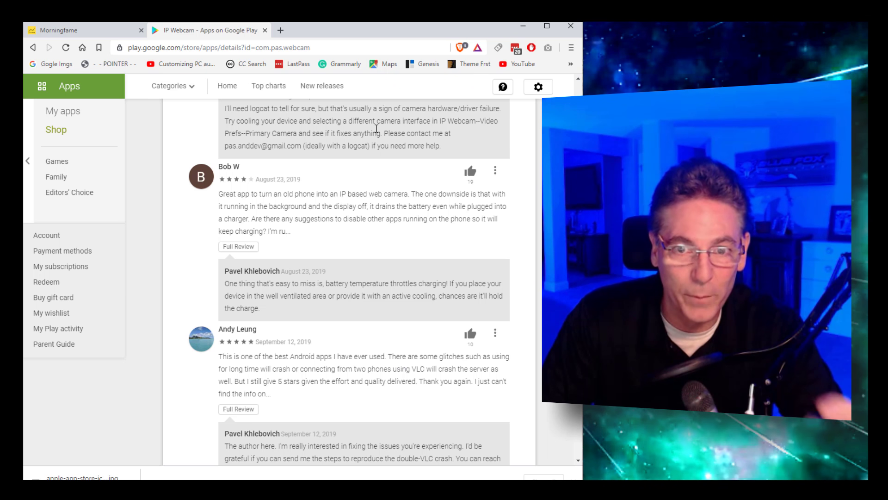
drag(393, 29, 501, 14)
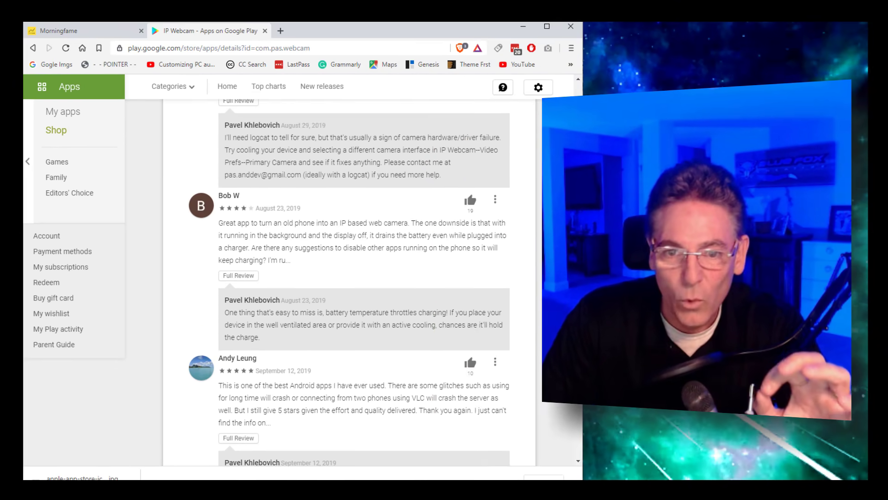
key(Home)
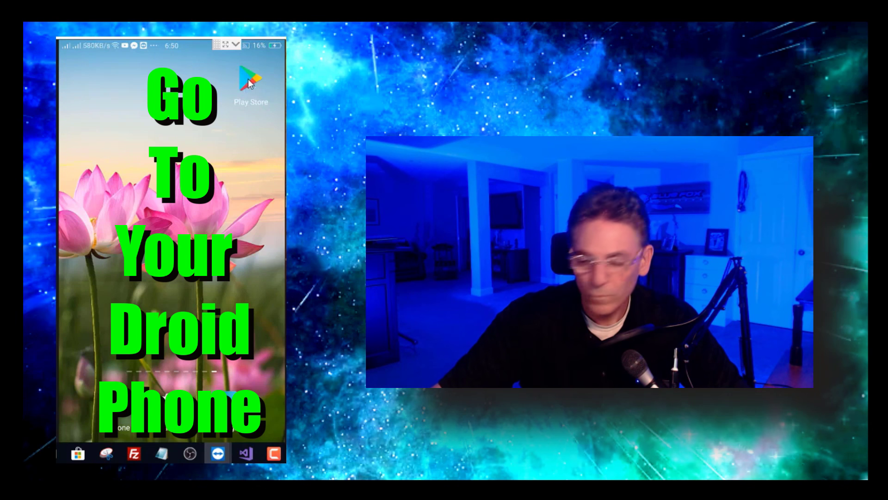
Step: In the phone's Play Store, search 'ip camera' and install the IP Webcam app
click(248, 80)
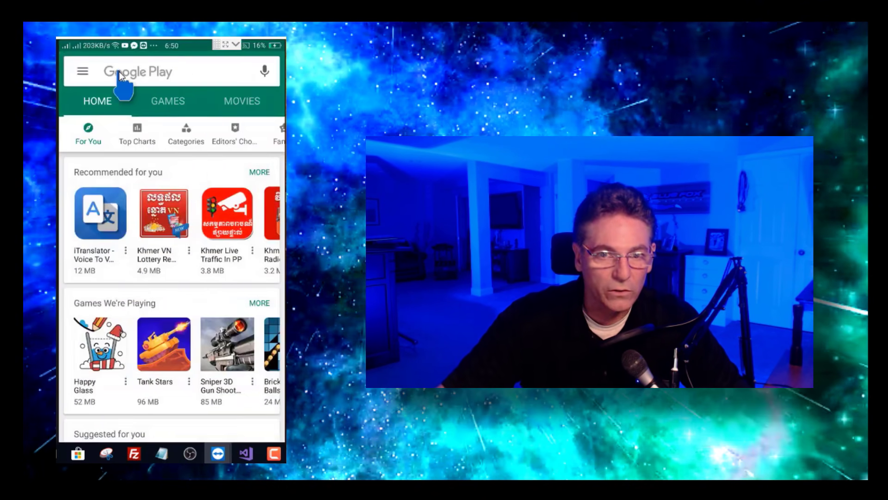
click(108, 77)
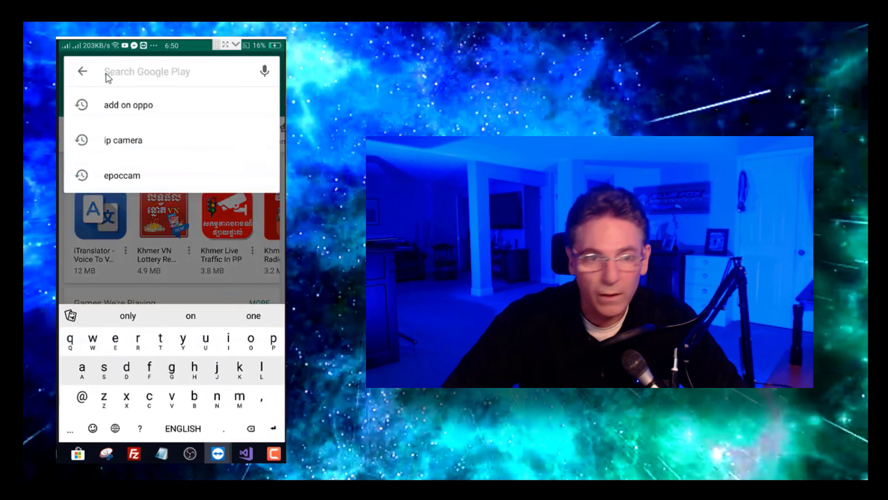
text(ip )
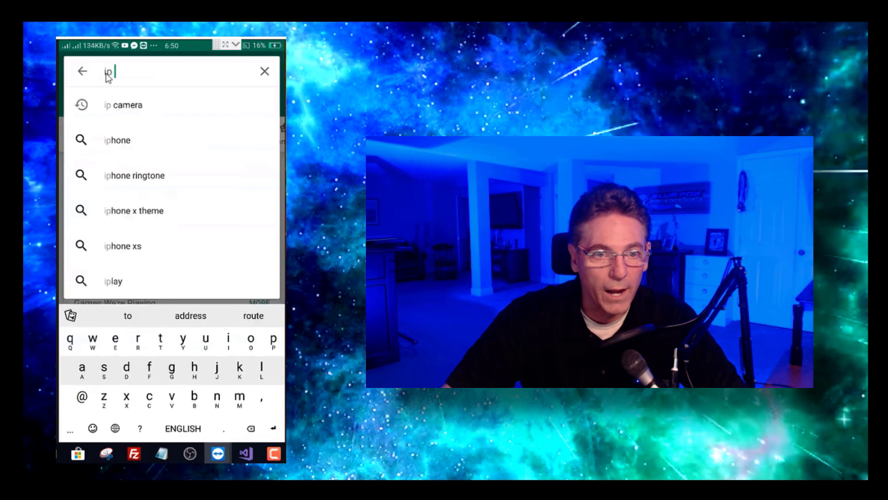
text(ca)
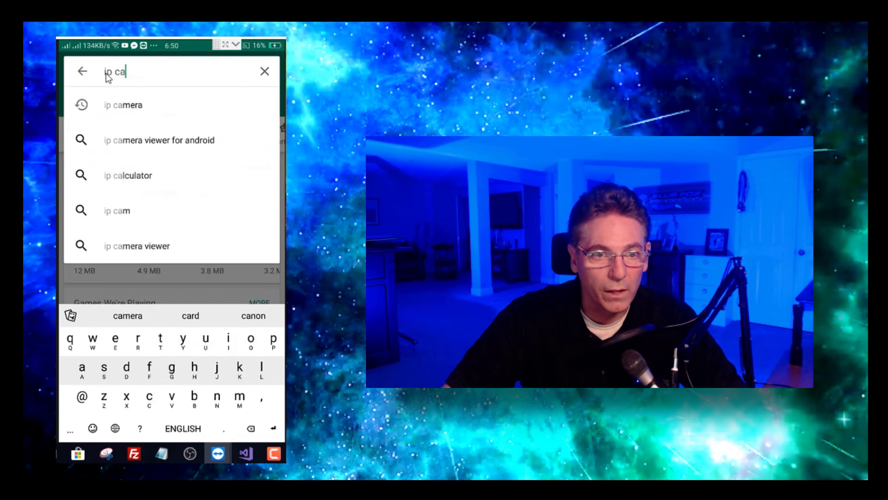
click(115, 109)
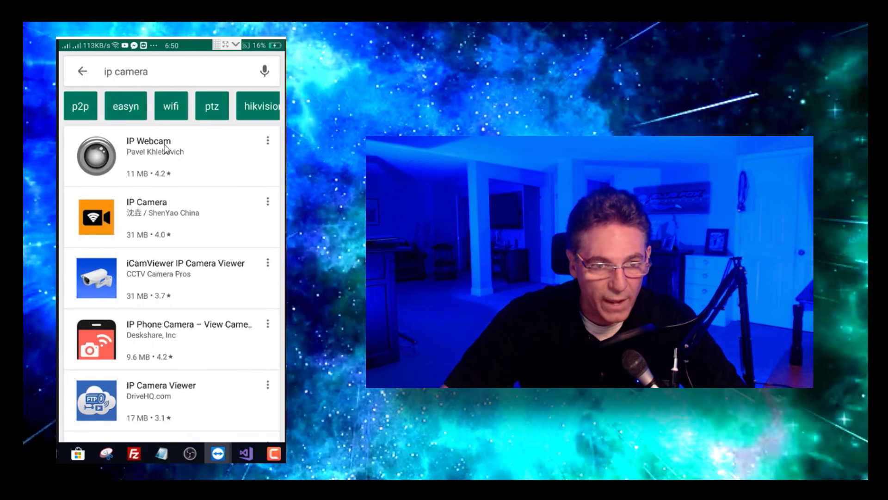
click(108, 160)
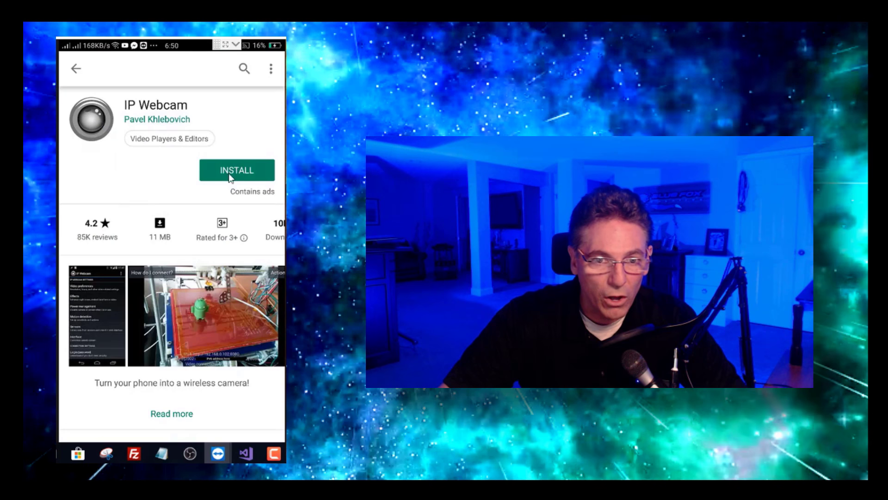
click(227, 173)
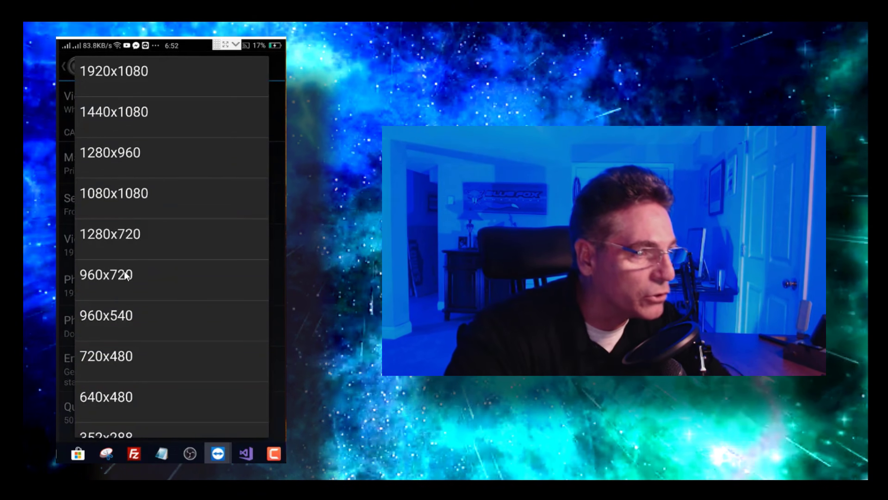
Step: Pick 640x480 from IP Webcam's Video resolution list
scroll(125, 271, down, 3)
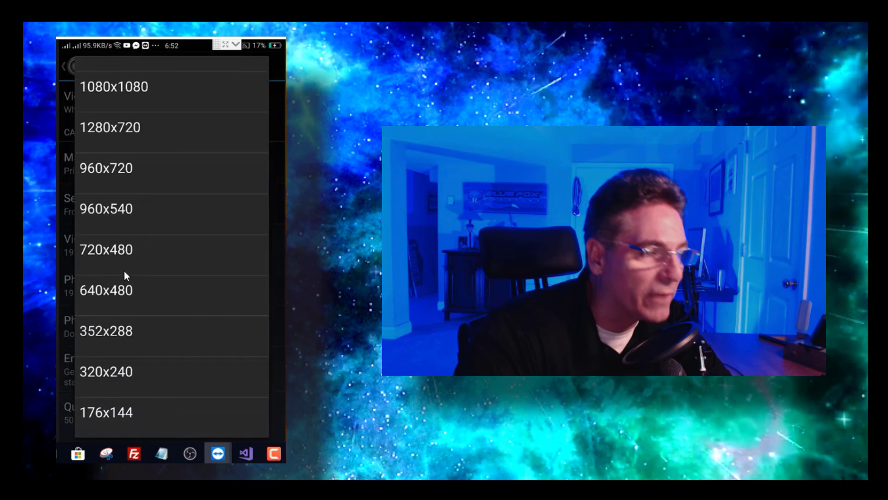
scroll(124, 272, up, 1)
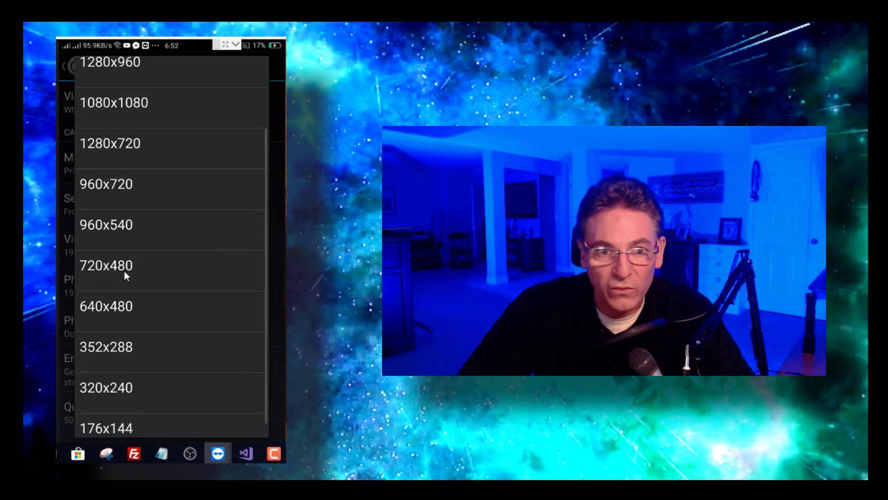
scroll(124, 272, up, 1)
click(130, 316)
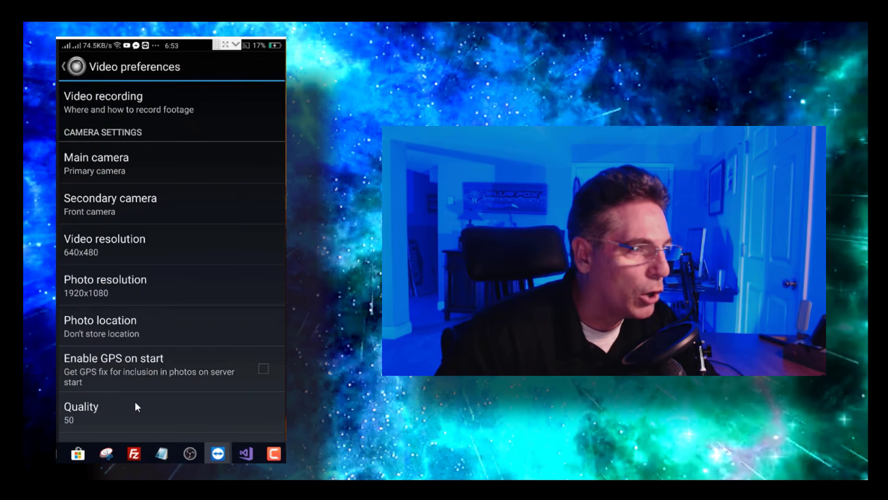